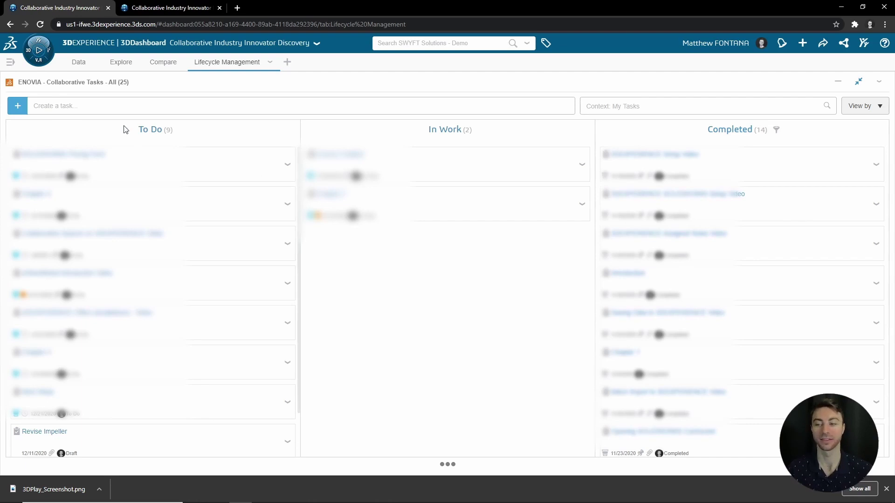
Add a draft task named 'Test Task' to the top of the To Do column and open it
{"action": "left_click", "coordinate": [44, 109]}
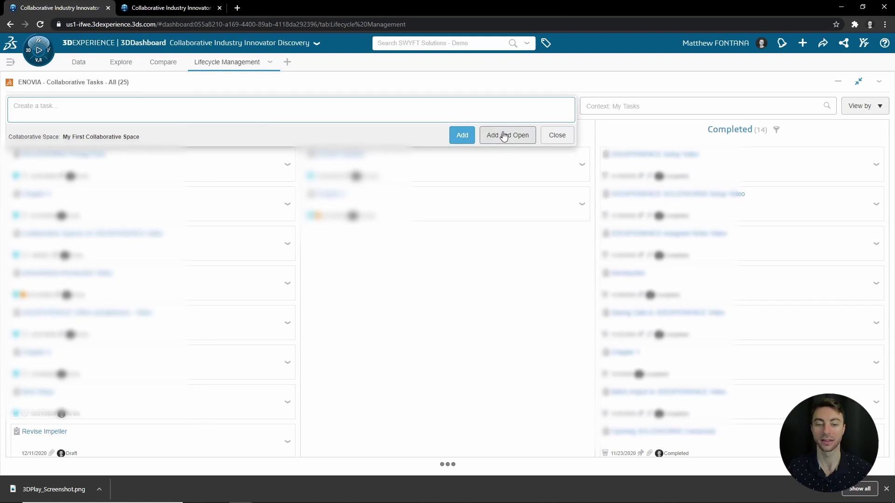
{"action": "left_click", "coordinate": [550, 138]}
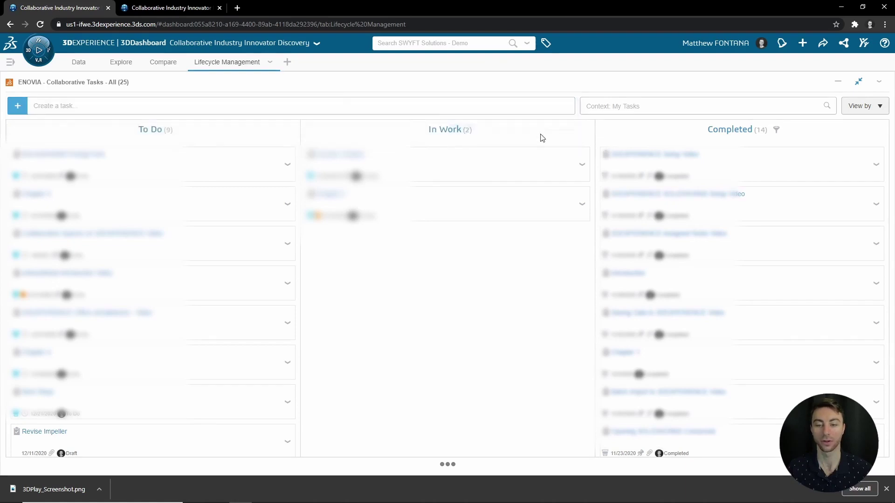
{"action": "left_click", "coordinate": [27, 106]}
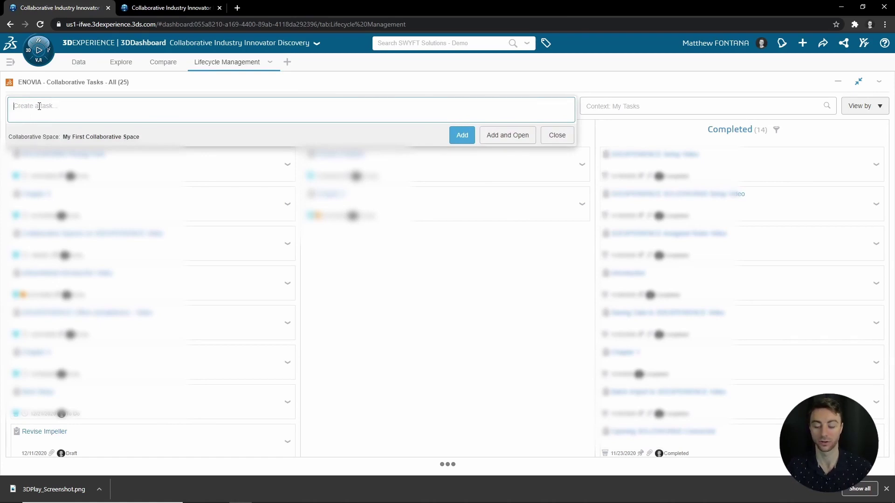
{"action": "type", "text": "Test"}
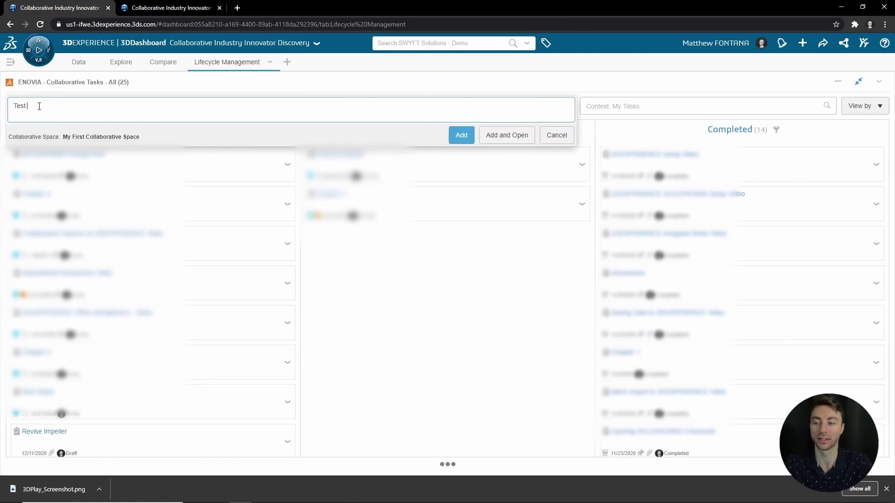
{"action": "type", "text": " Task"}
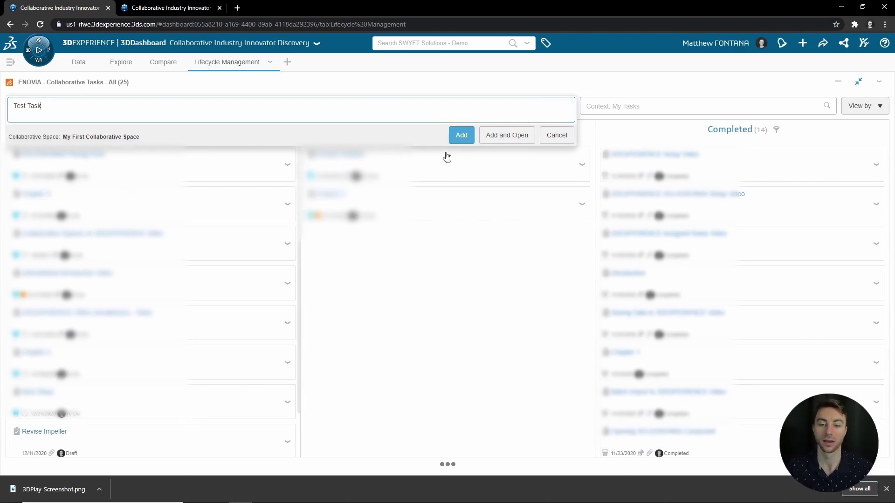
{"action": "left_click", "coordinate": [482, 140]}
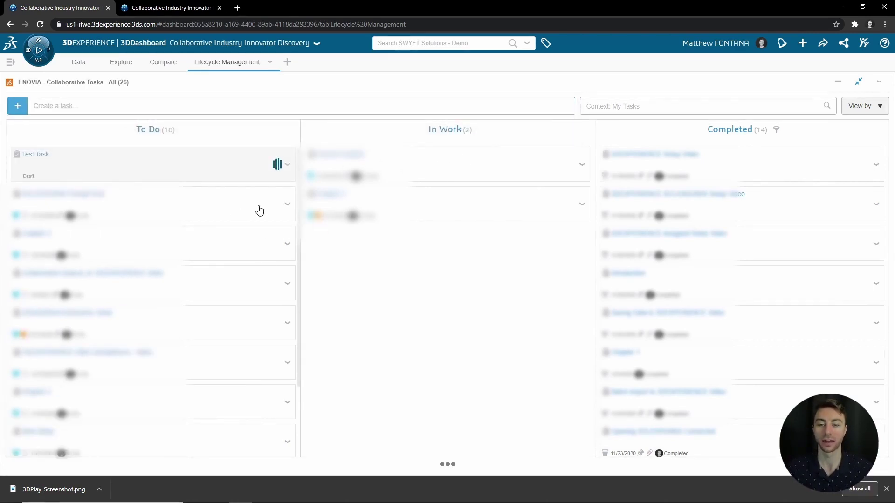
Review Test Task's detail fields and expand its Maturity State dropdown
{"action": "left_click", "coordinate": [820, 197]}
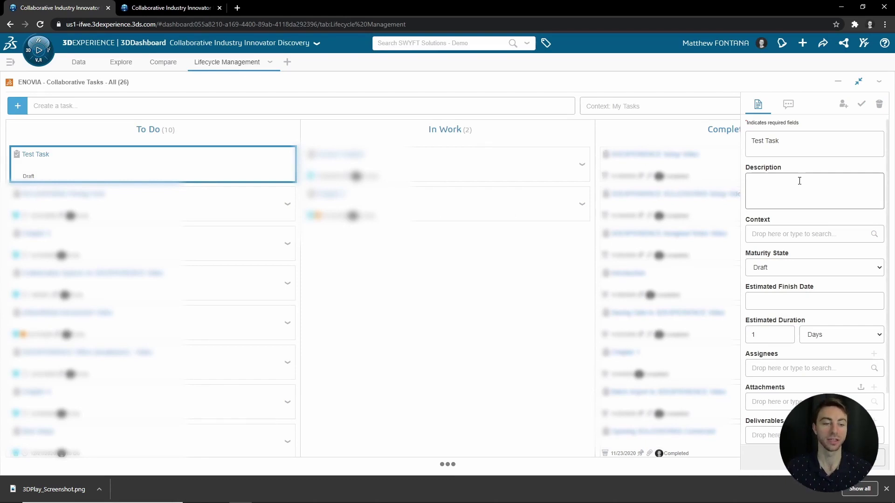
{"action": "scroll", "coordinate": [800, 188], "scroll_direction": "down", "scroll_amount": 1}
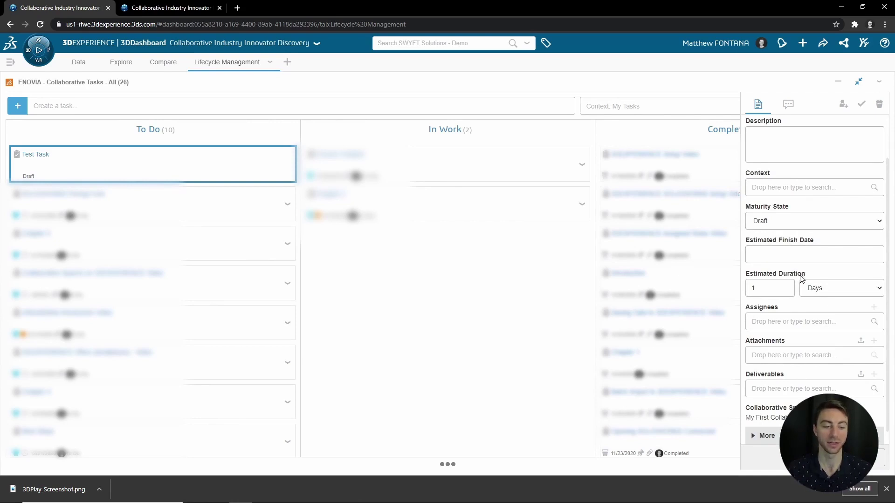
{"action": "scroll", "coordinate": [802, 280], "scroll_direction": "down", "scroll_amount": 1}
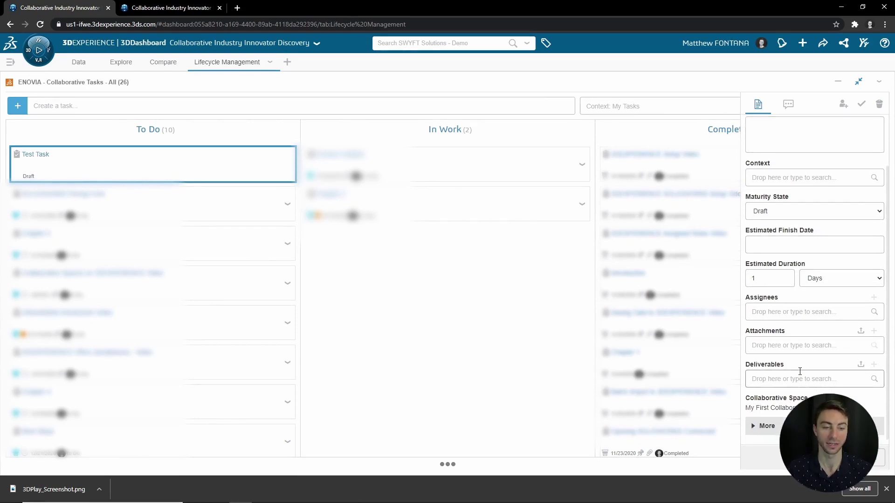
{"action": "scroll", "coordinate": [797, 368], "scroll_direction": "up", "scroll_amount": 5}
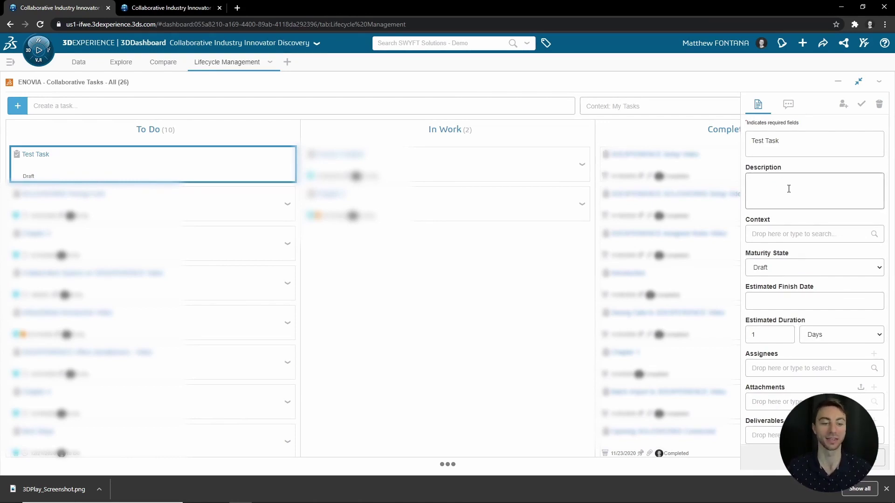
{"action": "scroll", "coordinate": [827, 219], "scroll_direction": "down", "scroll_amount": 2}
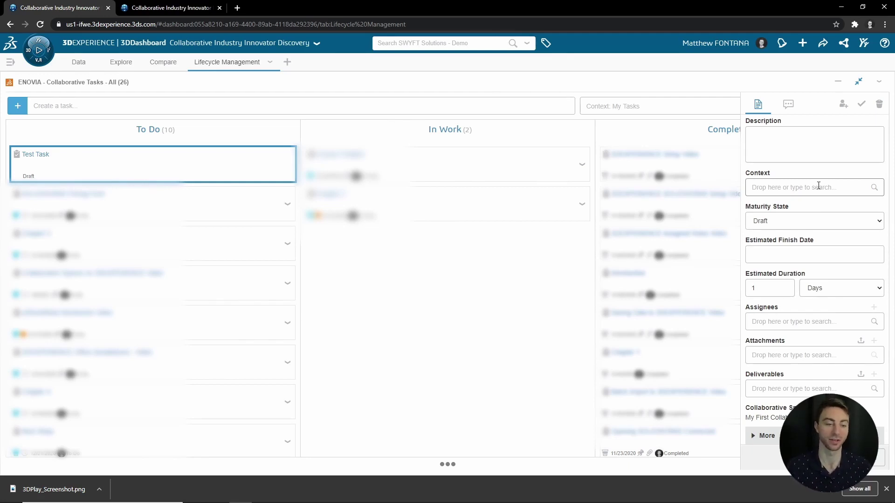
{"action": "left_click", "coordinate": [818, 222]}
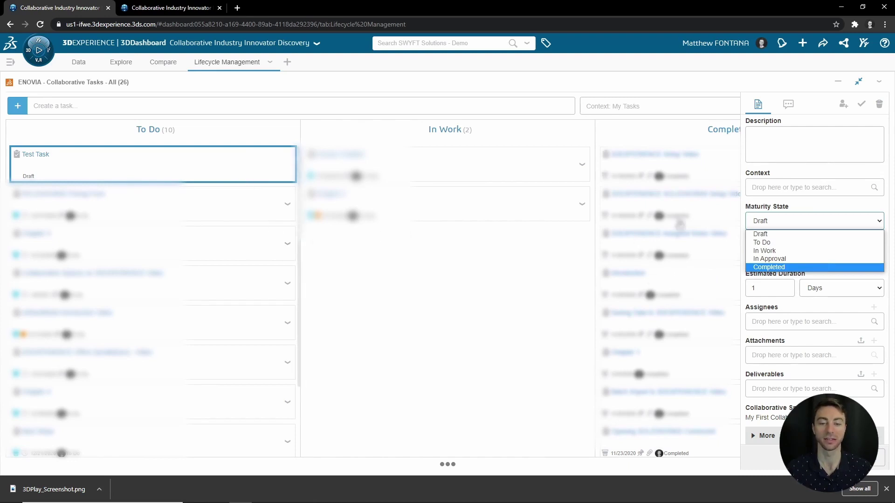
Keep Test Task as Draft with no estimated finish date and duration in Days
{"action": "left_click", "coordinate": [798, 221]}
{"action": "left_click", "coordinate": [801, 252]}
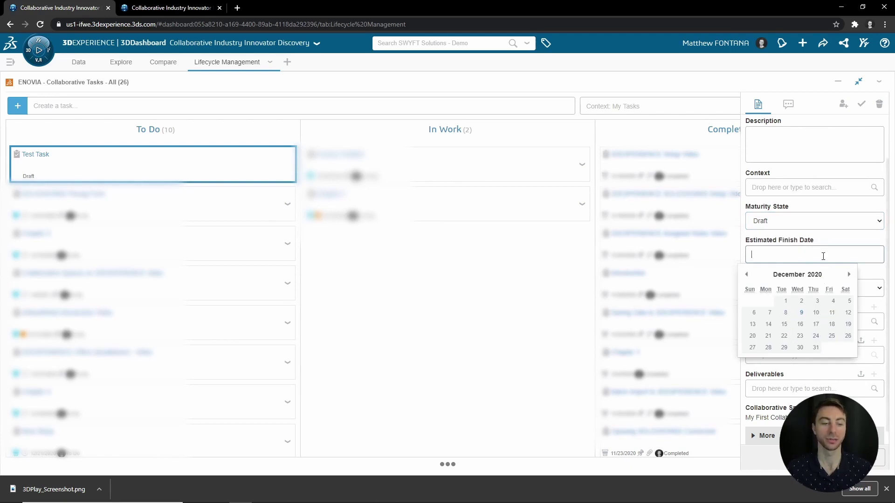
{"action": "left_click", "coordinate": [821, 243]}
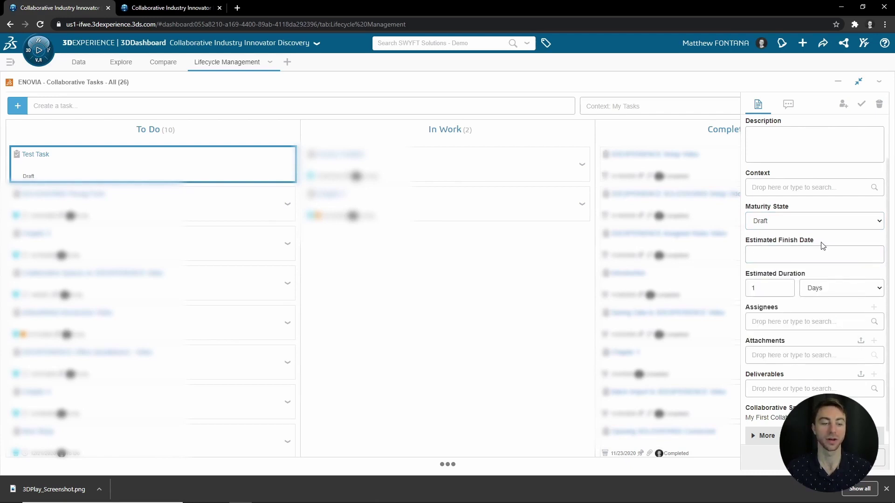
{"action": "left_click", "coordinate": [816, 292]}
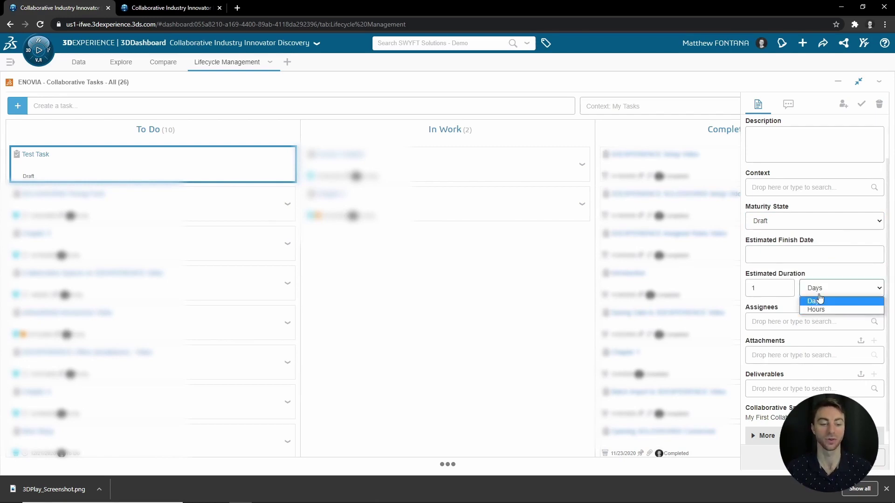
{"action": "left_click", "coordinate": [816, 301]}
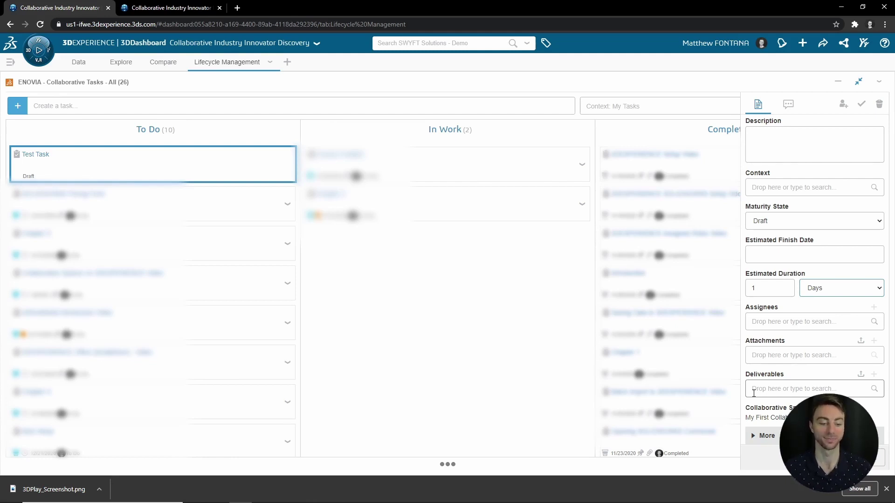
Check Test Task's owner and creation details, then show its comments (0 likes, 0 comments)
{"action": "scroll", "coordinate": [754, 393], "scroll_direction": "down", "scroll_amount": 1}
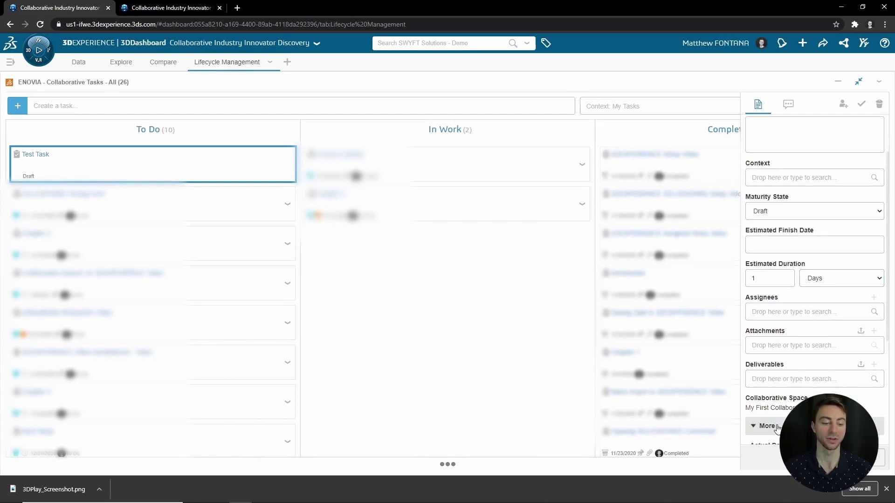
{"action": "left_click", "coordinate": [766, 425]}
{"action": "scroll", "coordinate": [779, 403], "scroll_direction": "down", "scroll_amount": 3}
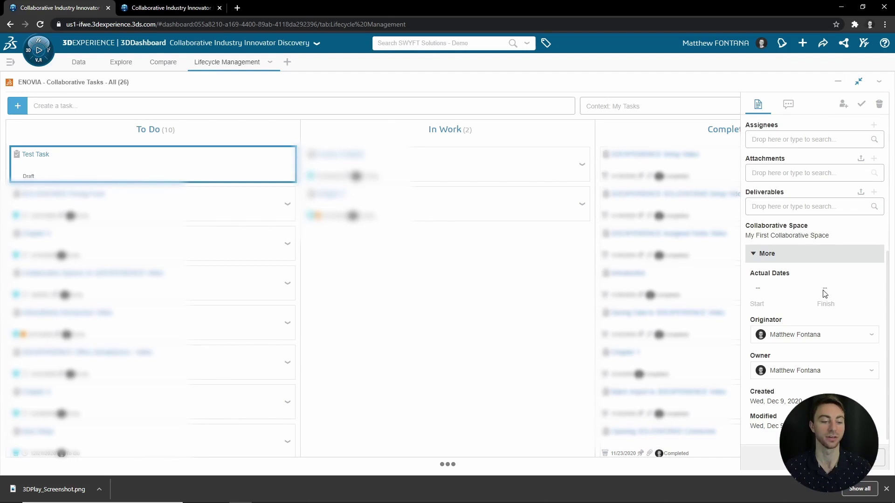
{"action": "scroll", "coordinate": [820, 280], "scroll_direction": "up", "scroll_amount": 5}
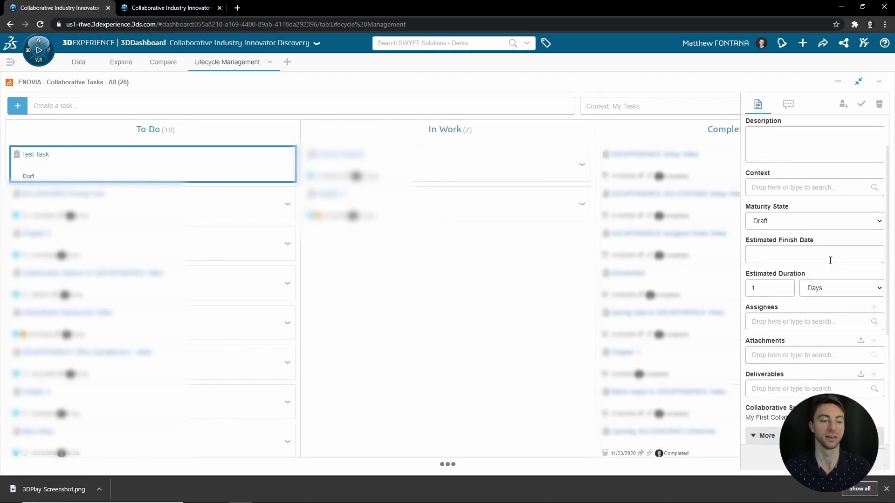
{"action": "left_click", "coordinate": [788, 104]}
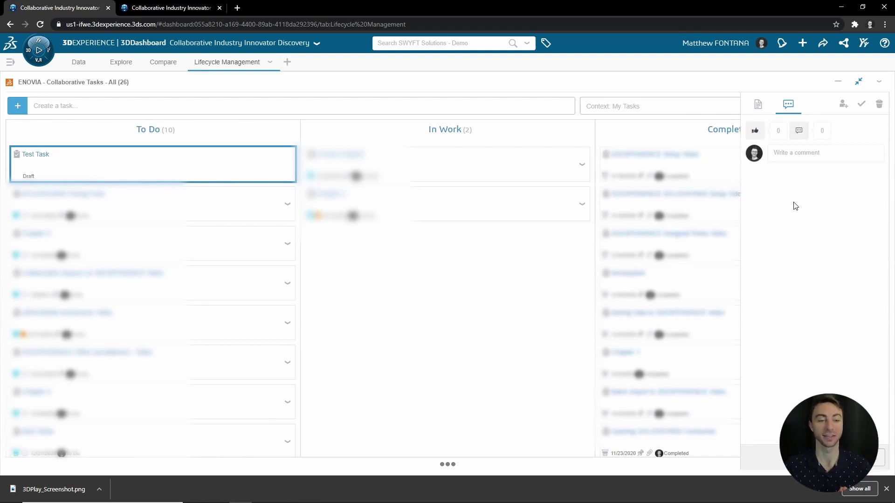
Focus the comment box, then deselect Test Task to close its details panel
{"action": "left_click", "coordinate": [797, 154]}
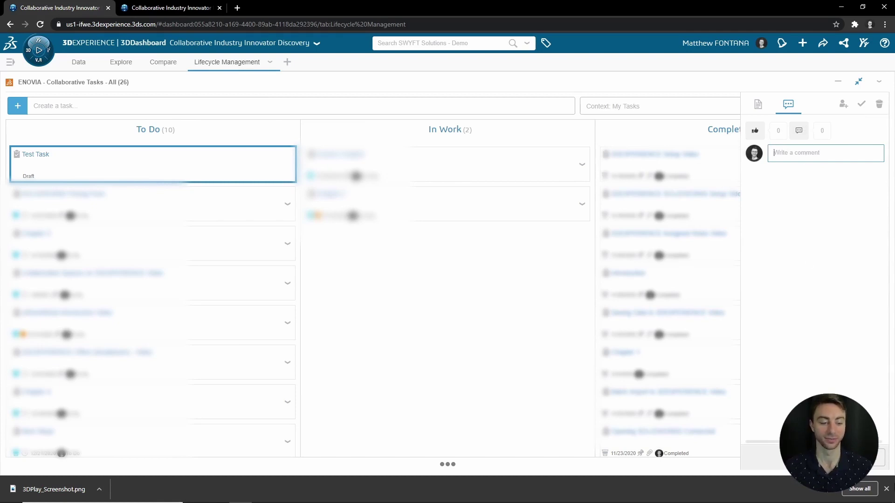
{"action": "left_click", "coordinate": [509, 294]}
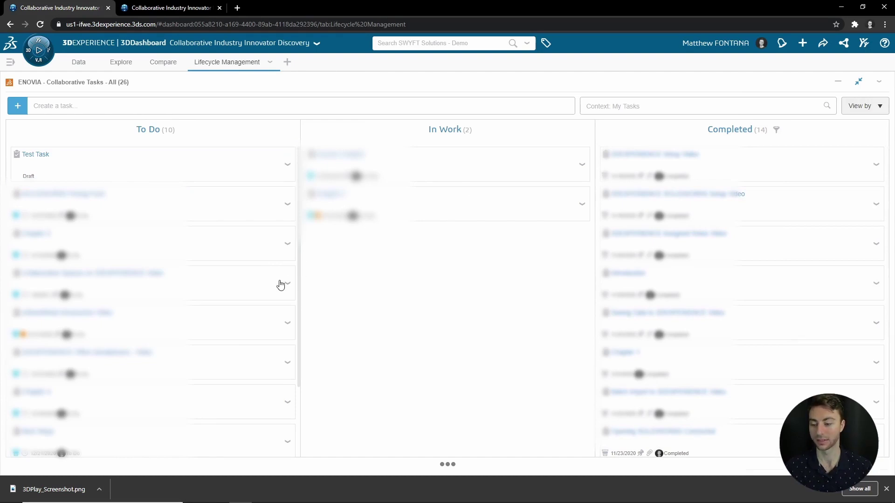
Select the Revise Impeller card and show its properties: Draft, context Drone, finish Dec 11, 2020
{"action": "scroll", "coordinate": [280, 286], "scroll_direction": "down", "scroll_amount": 3}
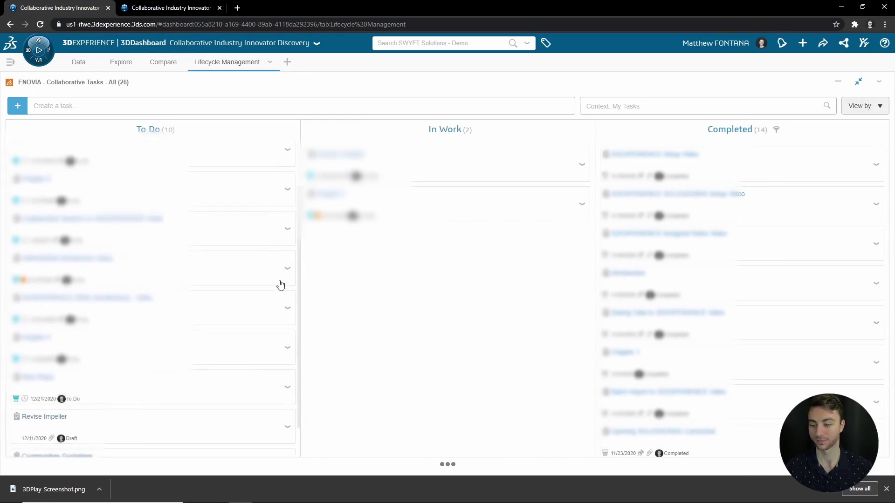
{"action": "left_click", "coordinate": [206, 403]}
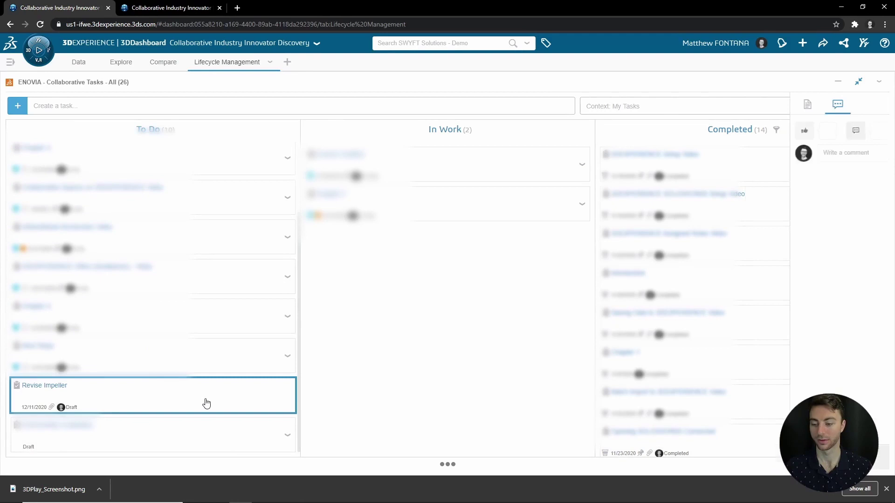
{"action": "left_click", "coordinate": [207, 403]}
{"action": "scroll", "coordinate": [206, 394], "scroll_direction": "up", "scroll_amount": 3}
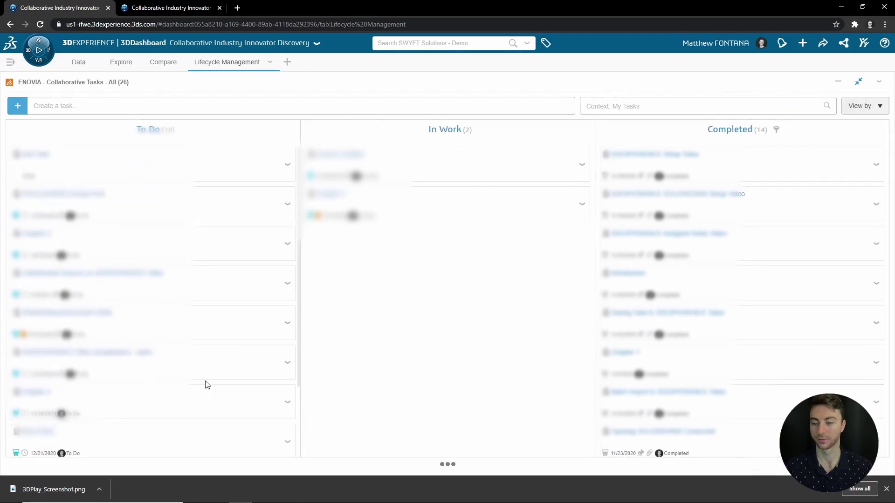
{"action": "left_click", "coordinate": [212, 180]}
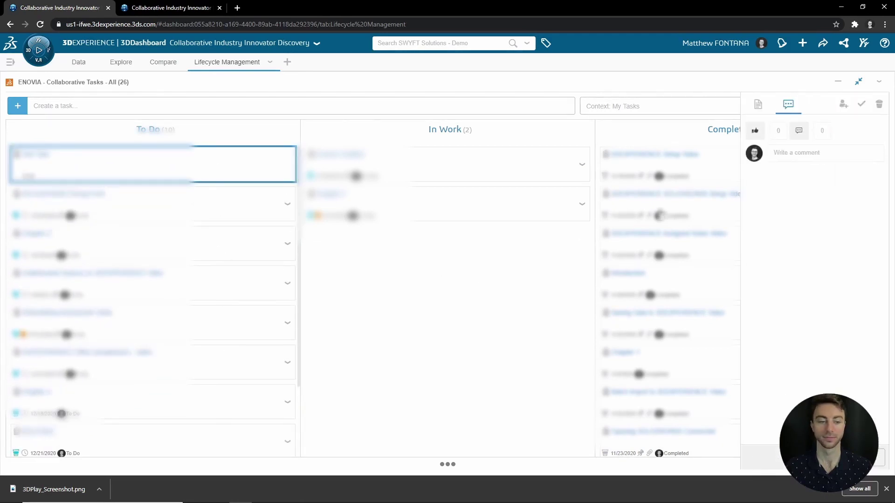
{"action": "left_click", "coordinate": [427, 236]}
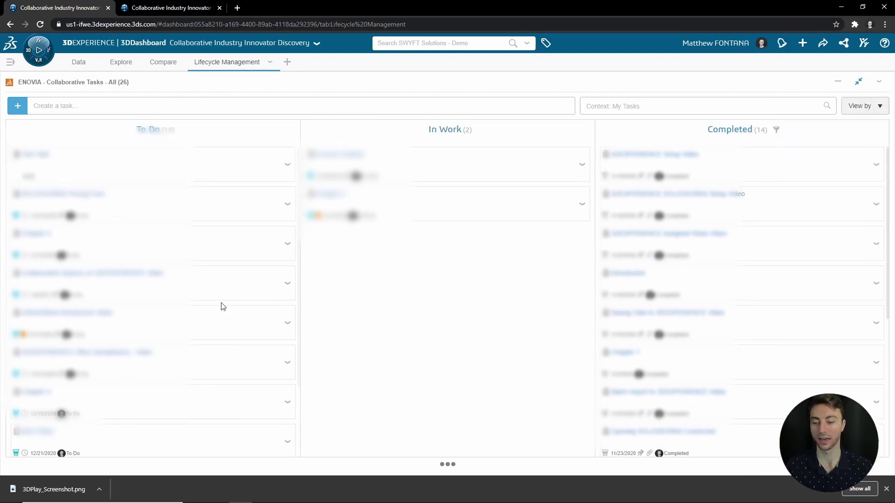
{"action": "scroll", "coordinate": [211, 320], "scroll_direction": "down", "scroll_amount": 2}
{"action": "left_click", "coordinate": [198, 396]}
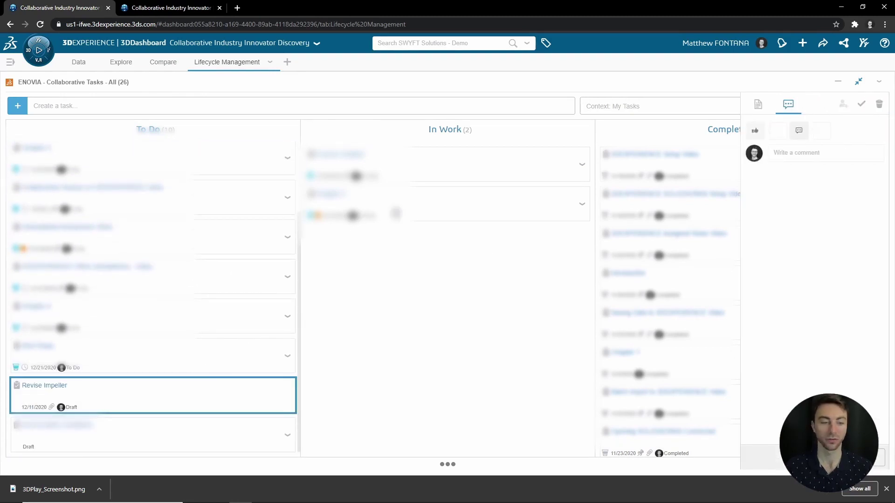
{"action": "left_click", "coordinate": [758, 104]}
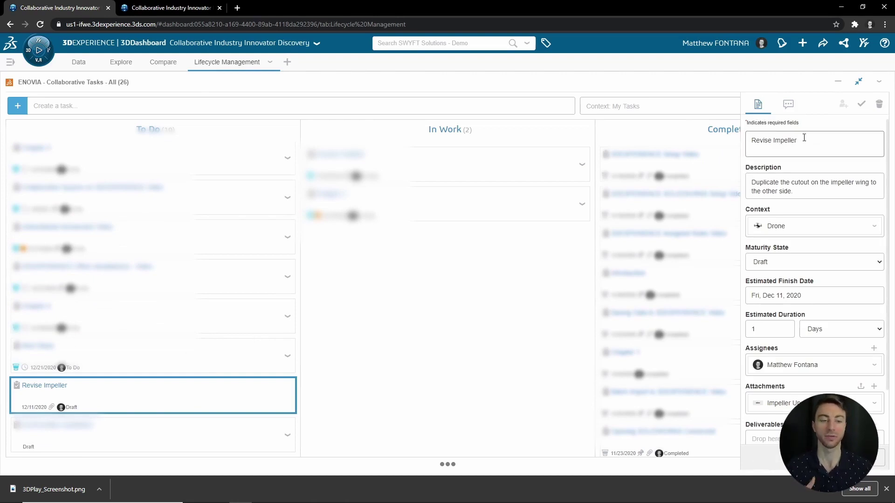
Set Revise Impeller's maturity state to To Do and bring up the Impeller Update Picture's actions
{"action": "scroll", "coordinate": [800, 152], "scroll_direction": "down", "scroll_amount": 1}
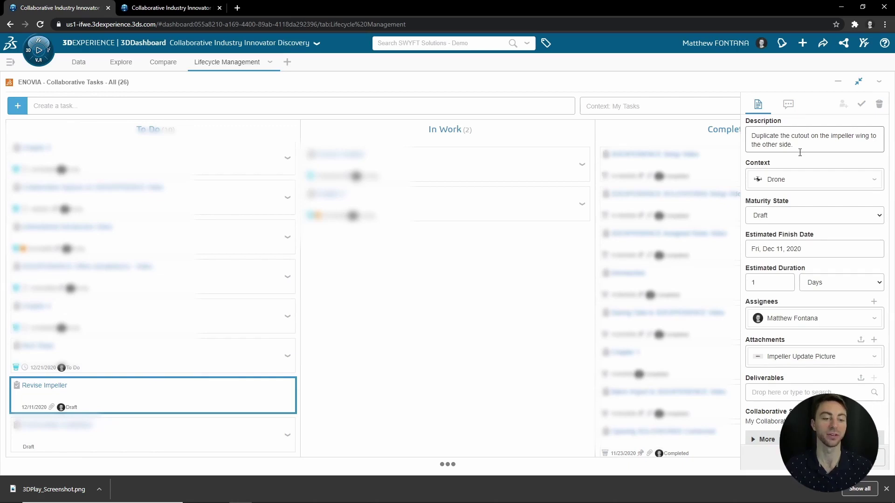
{"action": "scroll", "coordinate": [800, 153], "scroll_direction": "down", "scroll_amount": 1}
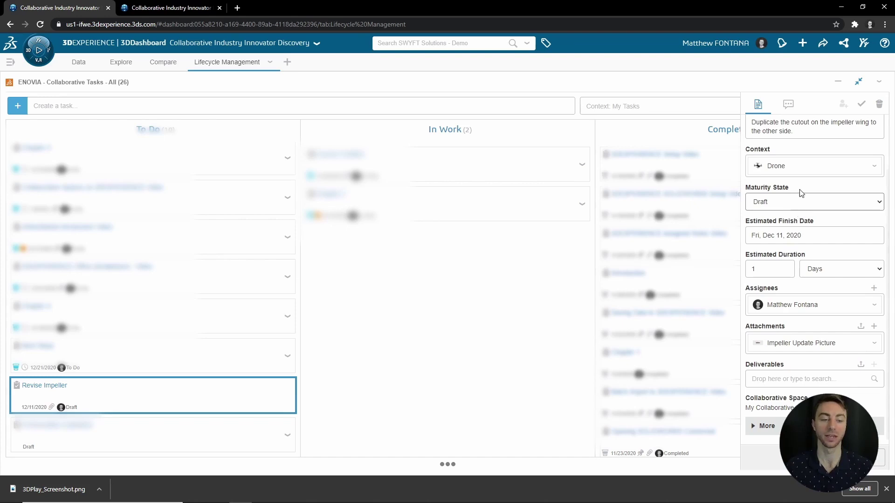
{"action": "left_click", "coordinate": [801, 206]}
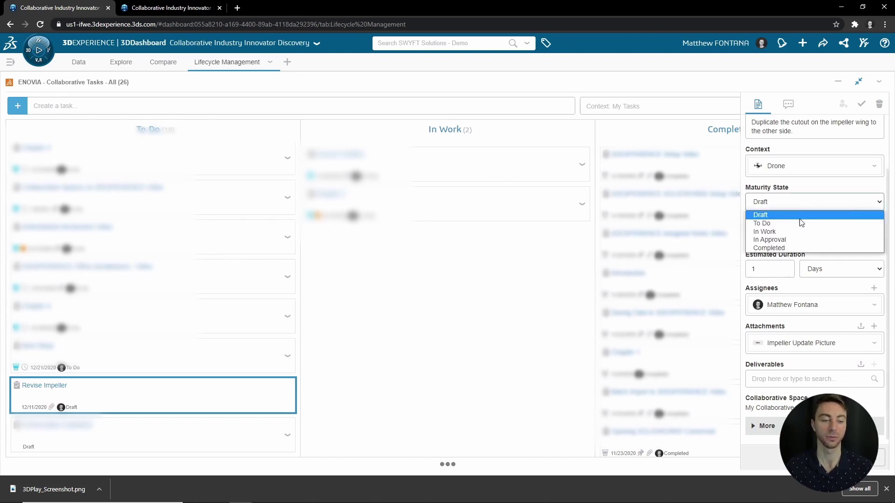
{"action": "left_click", "coordinate": [801, 220]}
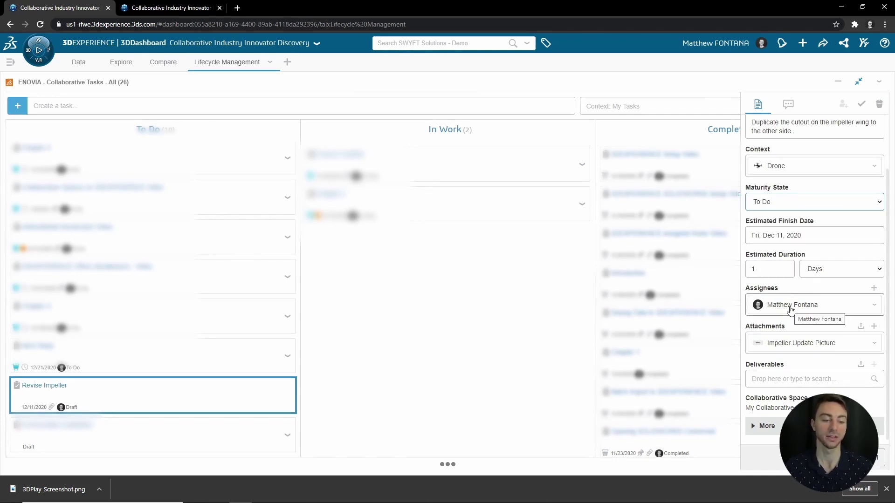
{"action": "left_click", "coordinate": [801, 343]}
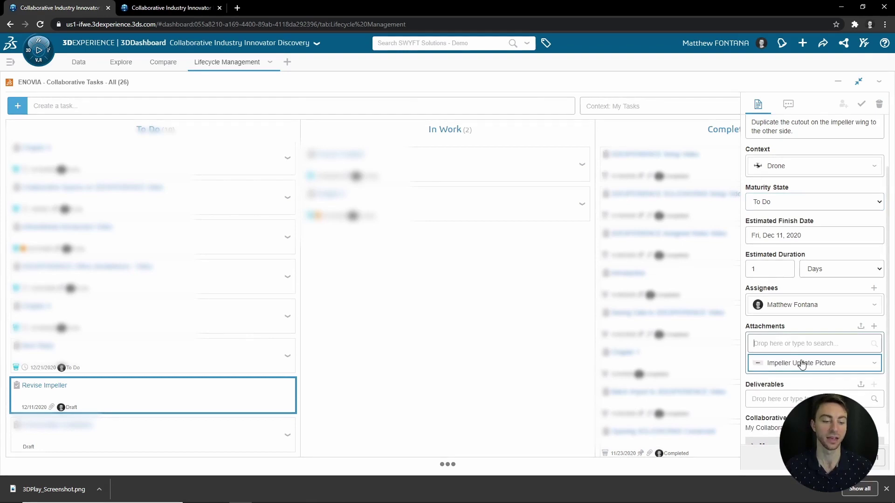
{"action": "left_click", "coordinate": [874, 363]}
Preview the Impeller Update Picture attachment full-screen, then close the viewer
{"action": "left_click", "coordinate": [832, 262]}
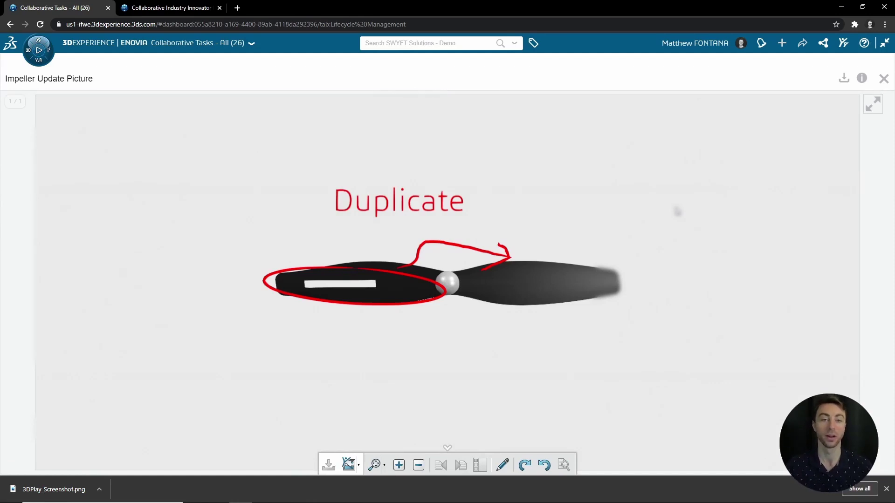
{"action": "left_click", "coordinate": [883, 80]}
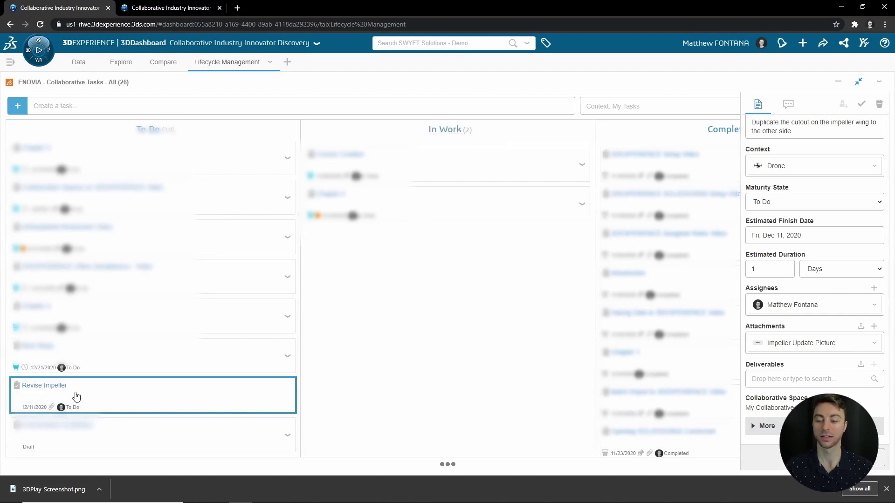
Drag the Revise Impeller card from To Do into the In Work column
{"action": "left_click_drag", "start_coordinate": [76, 396], "coordinate": [423, 342]}
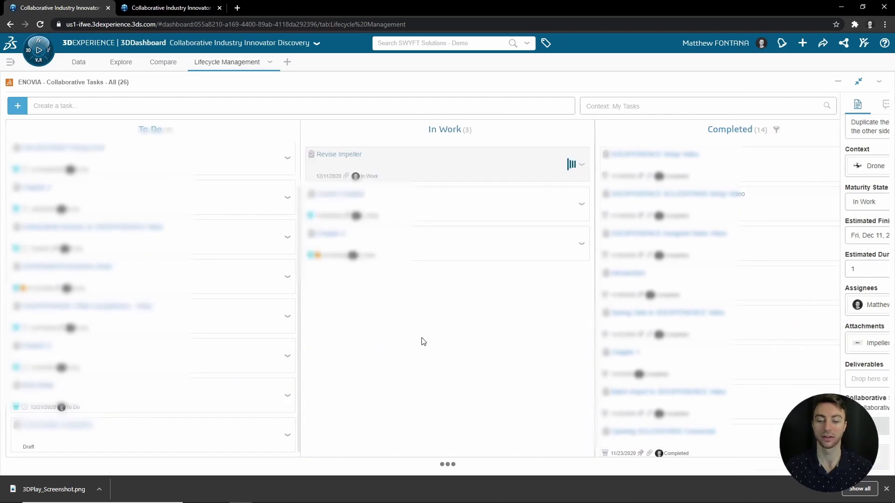